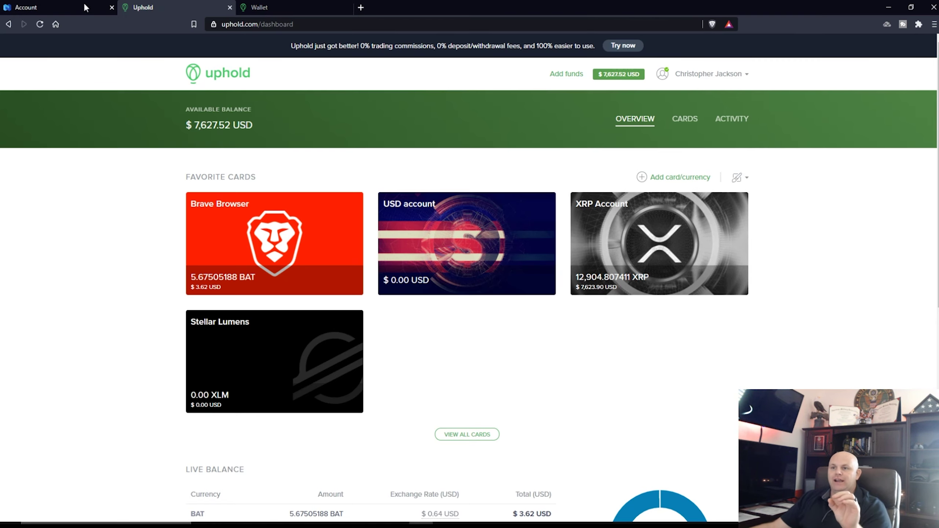
# Switch to the Nexo Account tab to view the account overview.
pyautogui.click(30, 7)
pyautogui.scroll(3, 552, 168)
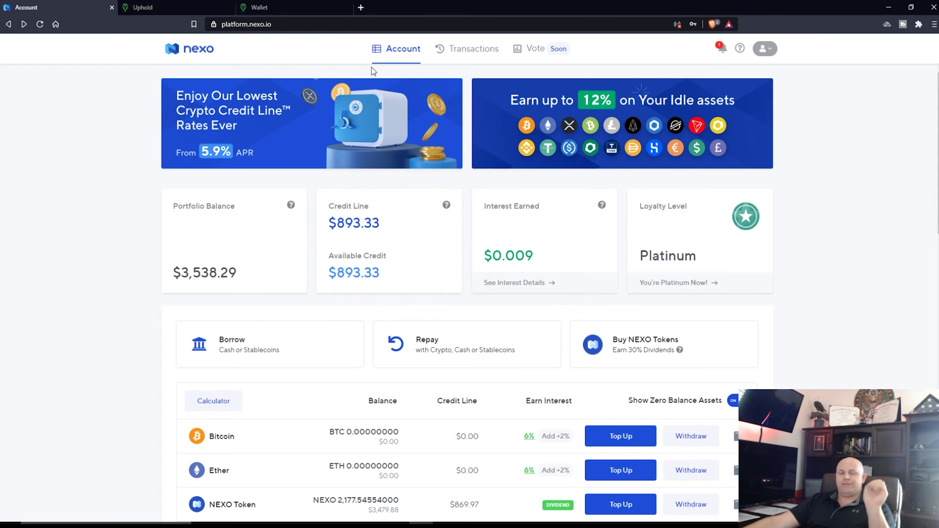
# Bring up the Uphold wallet dashboard after glancing at the classic dashboard.
pyautogui.click(271, 5)
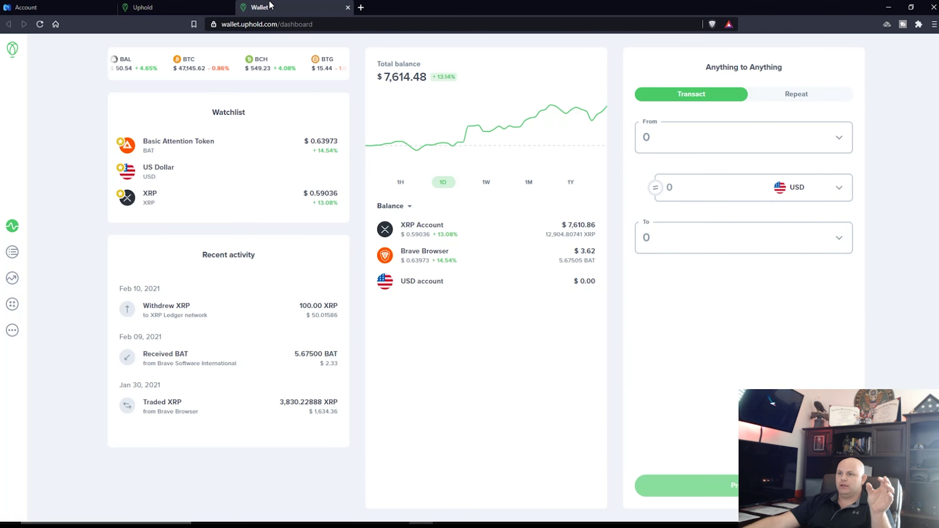
pyautogui.click(143, 6)
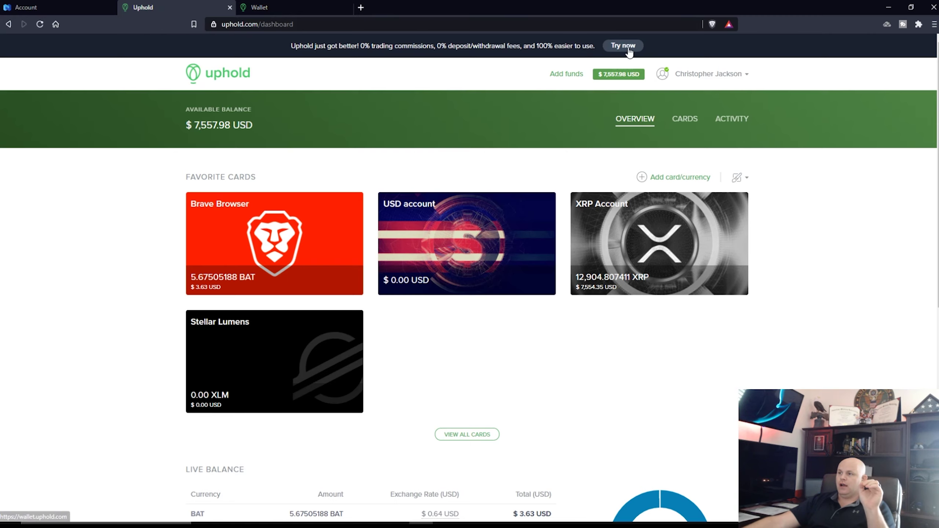
pyautogui.click(259, 7)
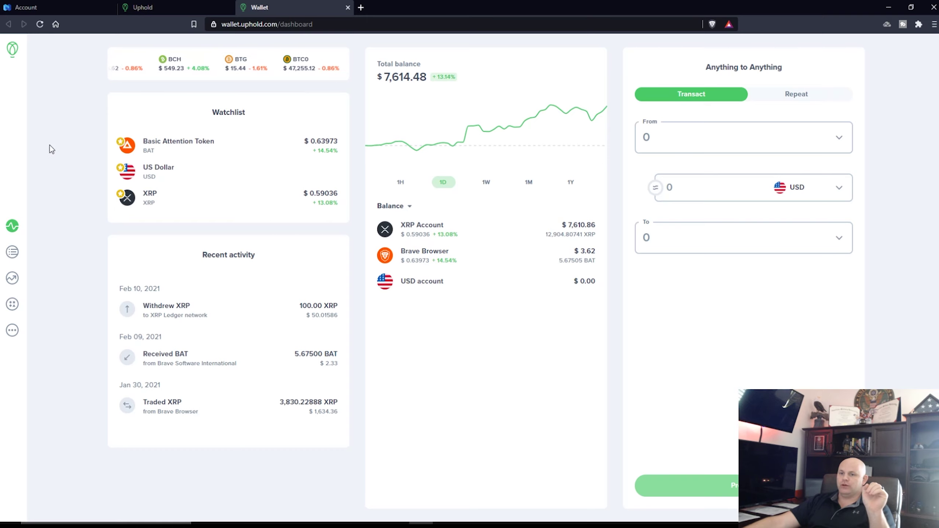
# Choose XRP Account as the transfer source and bring up the destination list.
pyautogui.click(745, 144)
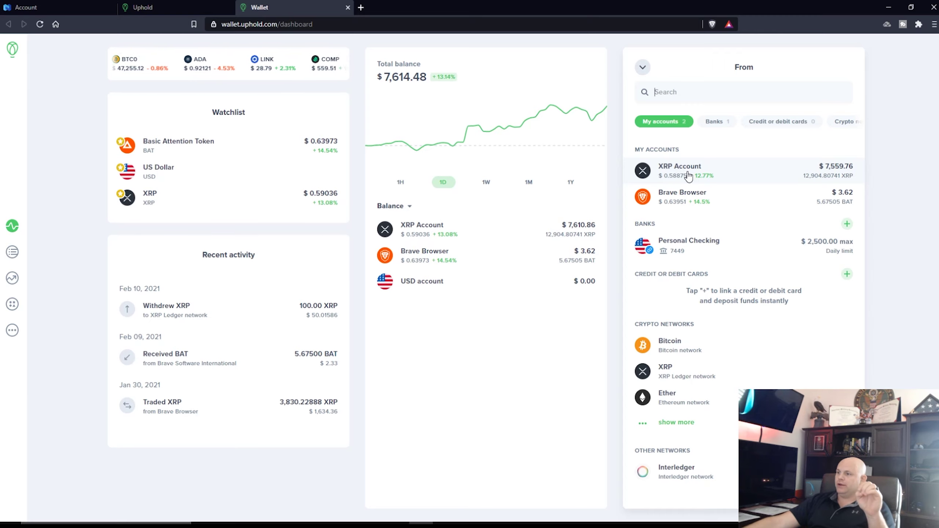
pyautogui.click(688, 177)
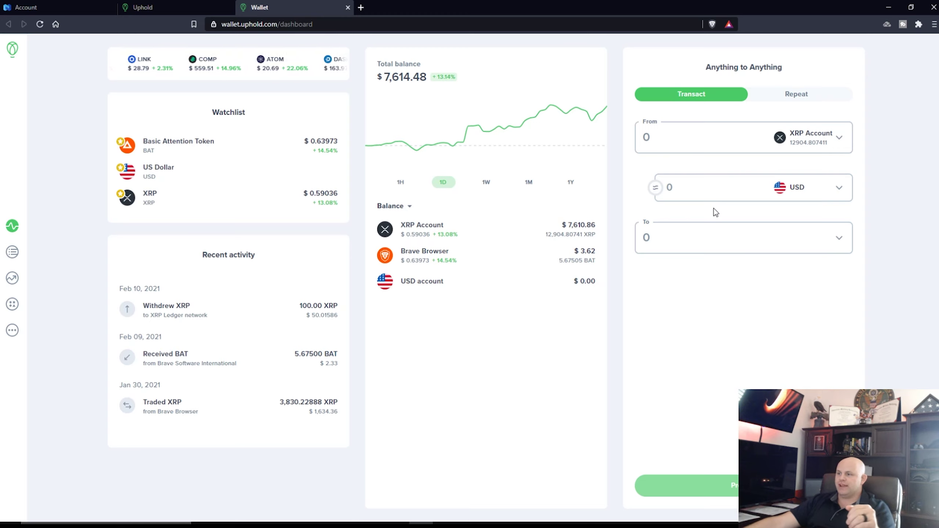
pyautogui.click(713, 238)
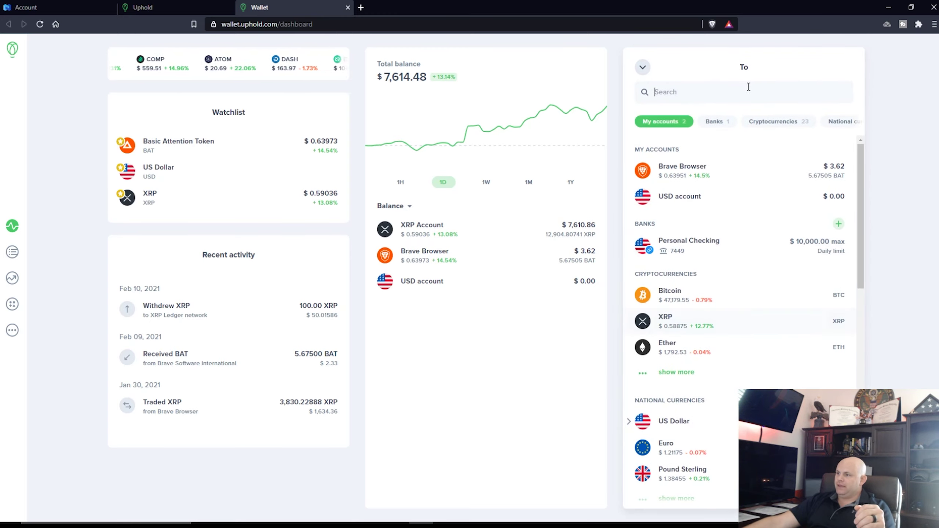
# Filter destinations to cryptocurrencies and pick XRP on the XRP Ledger network.
pyautogui.click(777, 121)
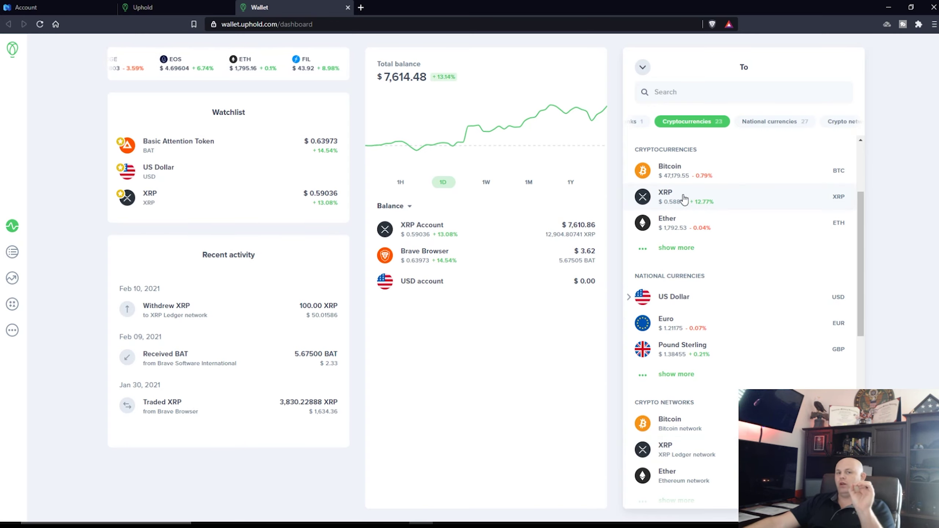
pyautogui.click(681, 449)
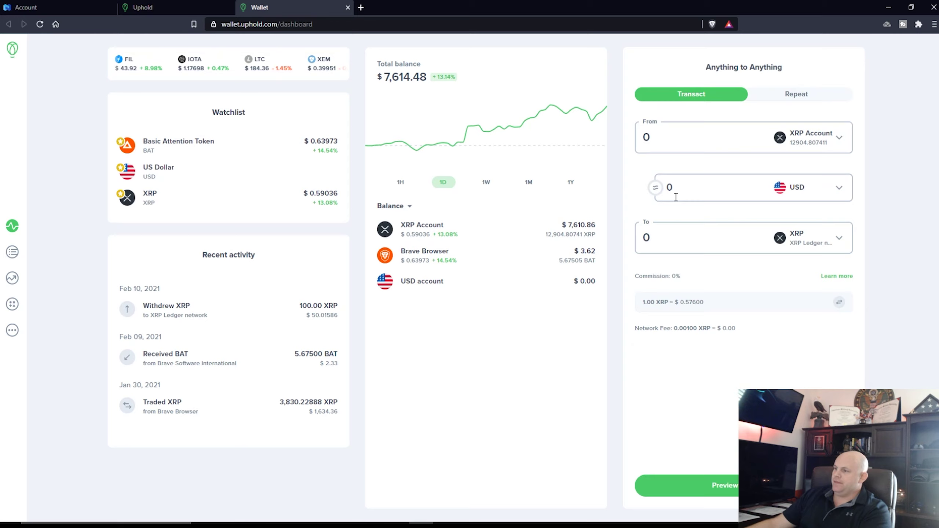
# Enter 50 XRP as the amount received, then return to the Nexo account page.
pyautogui.click(663, 239)
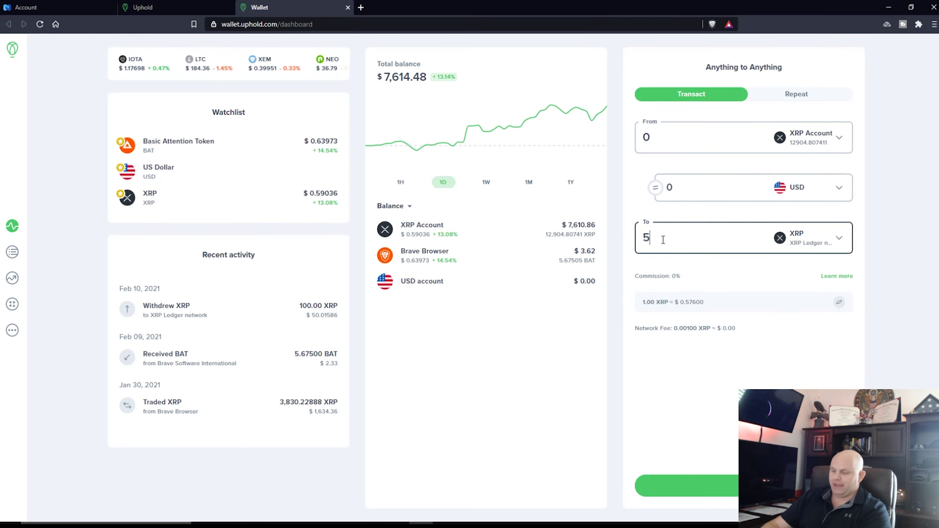
pyautogui.write('50')
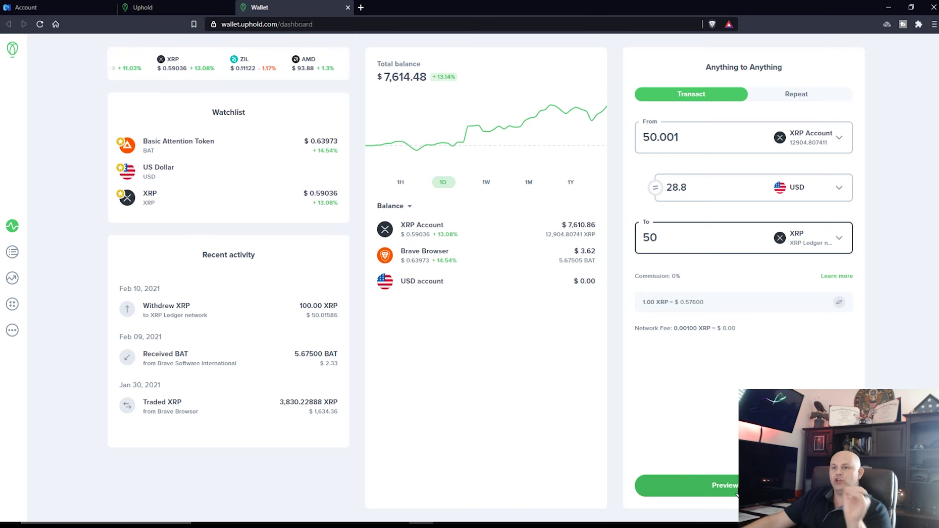
pyautogui.click(27, 7)
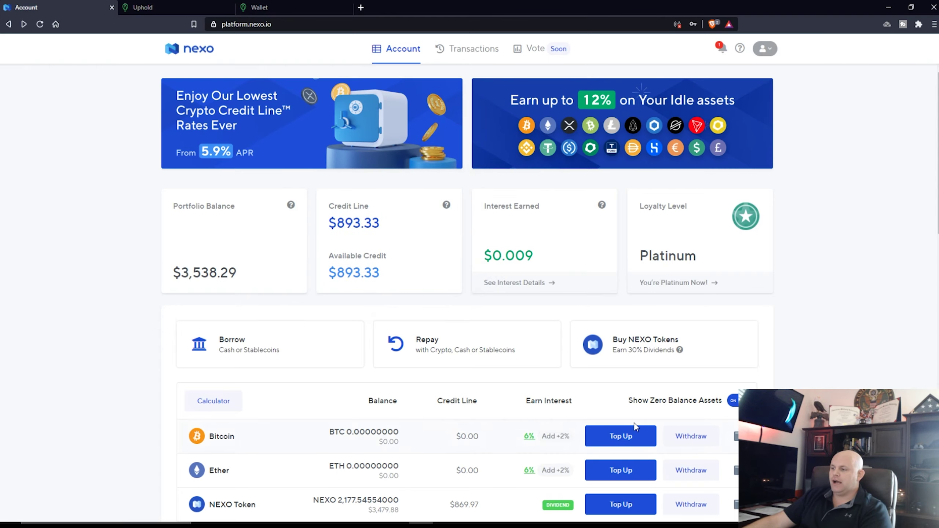
pyautogui.scroll(-3, 634, 426)
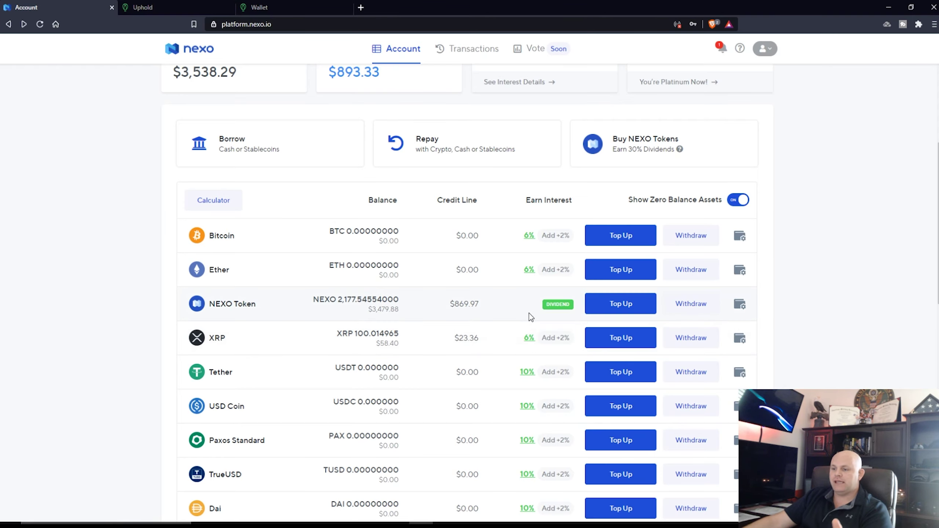
pyautogui.scroll(-2, 525, 317)
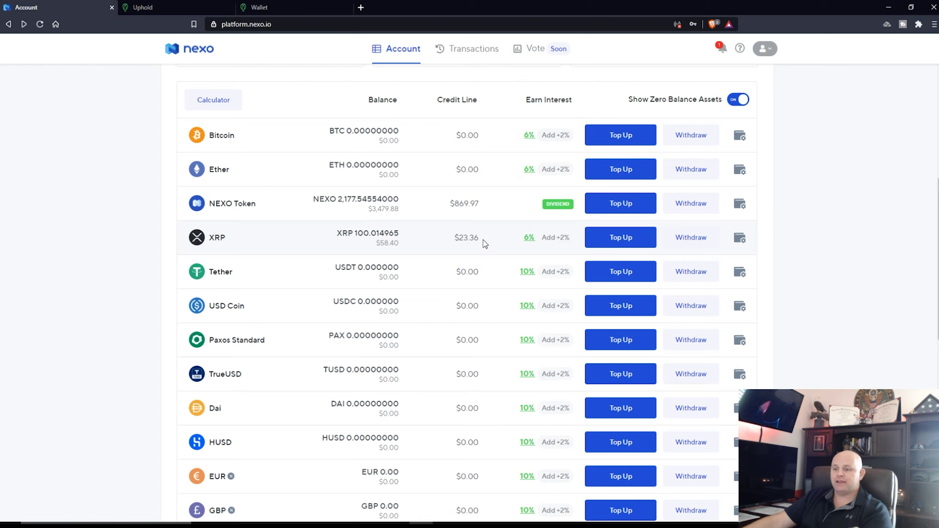
pyautogui.scroll(5, 483, 242)
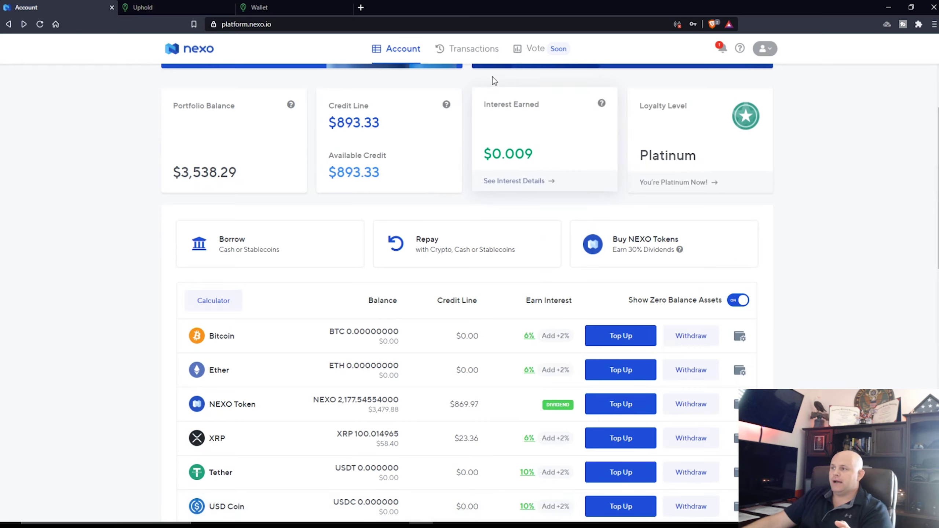
# Recheck the Uphold transfer form, then go back to Nexo's asset list.
pyautogui.click(259, 7)
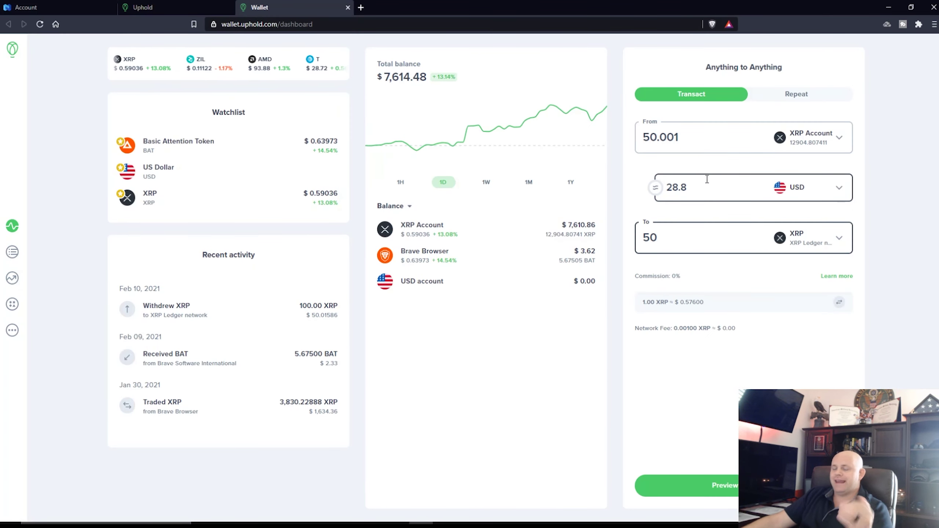
pyautogui.click(26, 8)
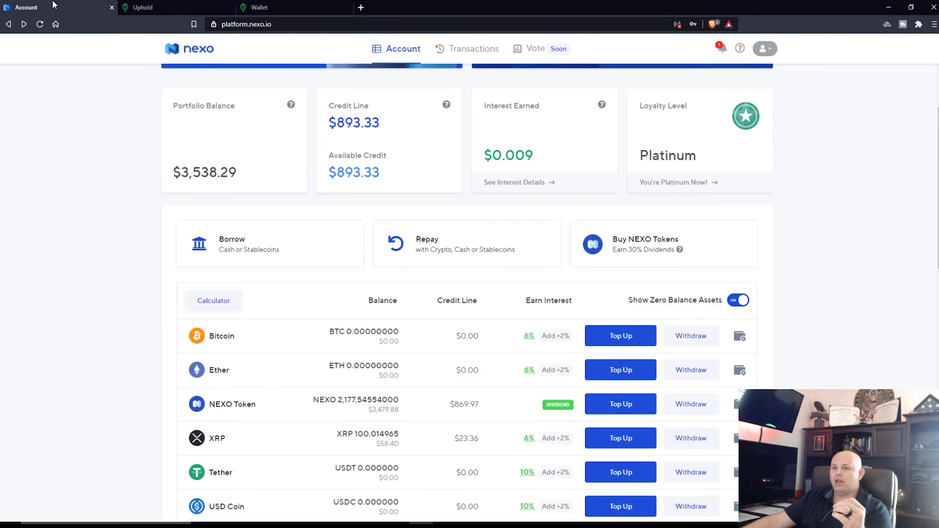
pyautogui.scroll(-3, 462, 264)
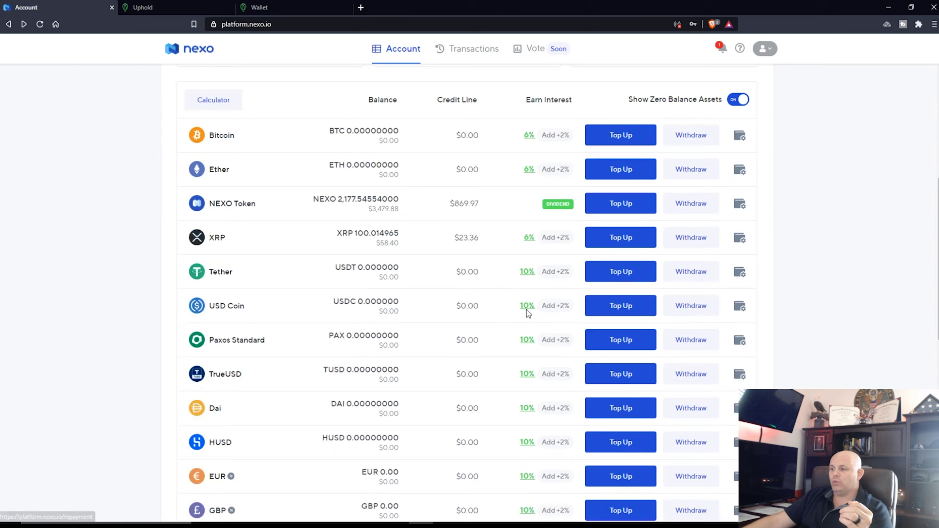
# Open Top Up on the XRP row and accept the address and destination tag warning.
pyautogui.click(616, 241)
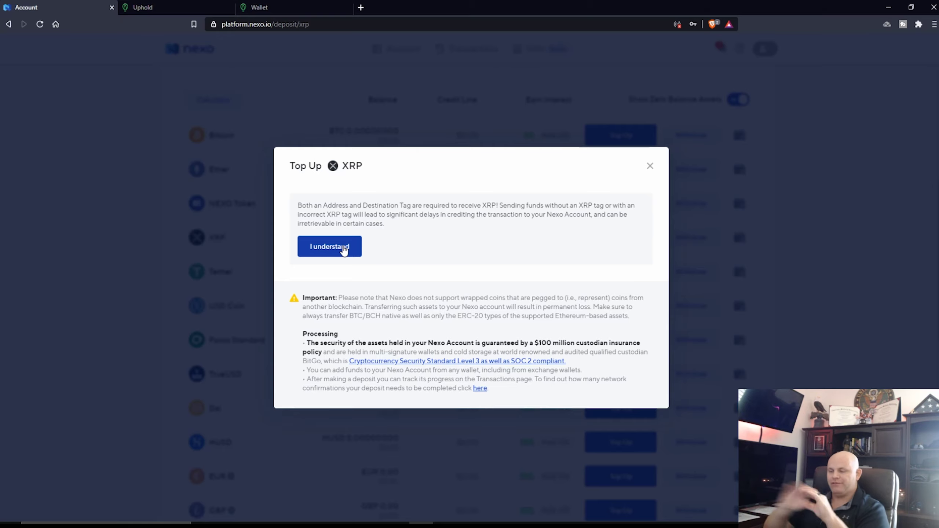
pyautogui.click(343, 247)
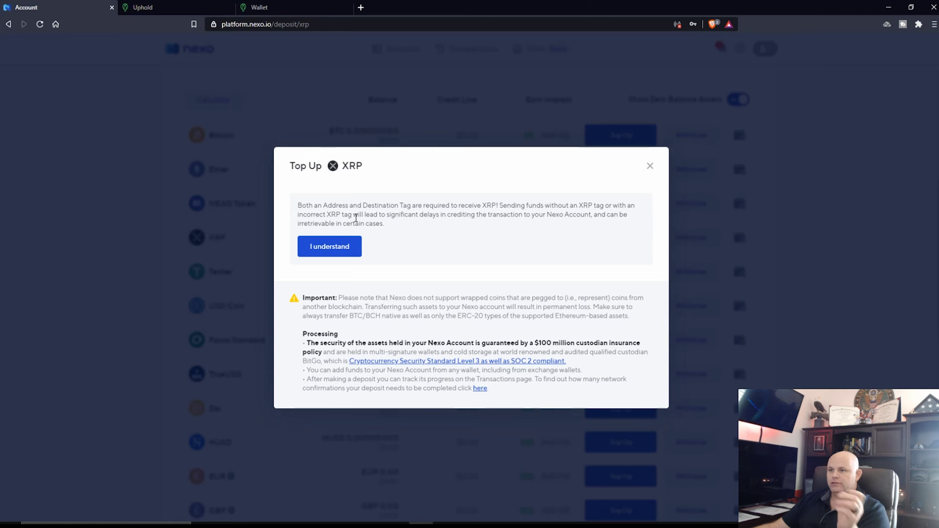
pyautogui.click(264, 8)
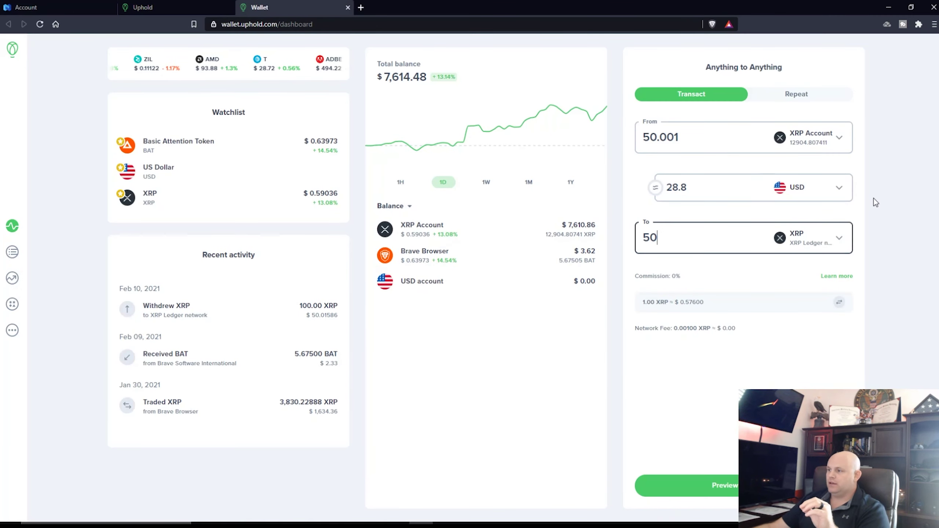